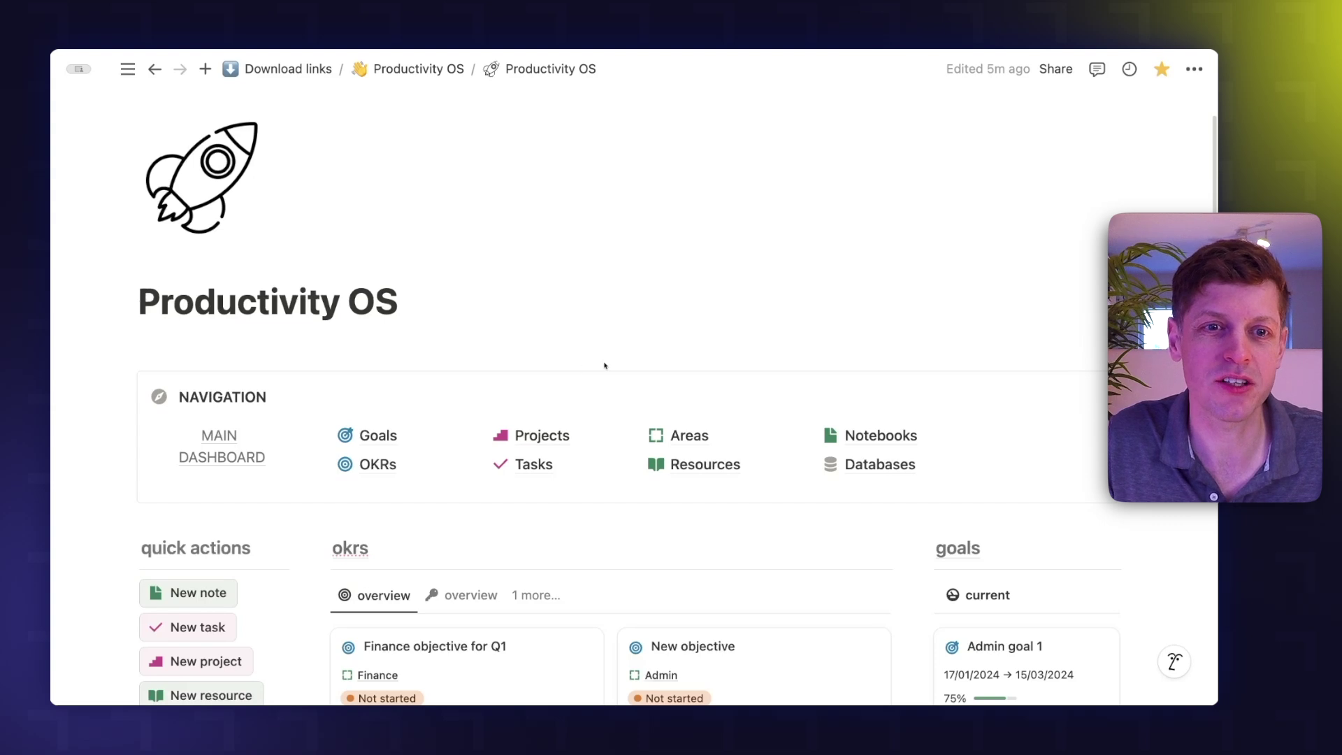
# Scroll down the Productivity OS page past the OKR cards to the week, tasks, projects and highlights sections
pyautogui.scroll(-4, 605, 364)
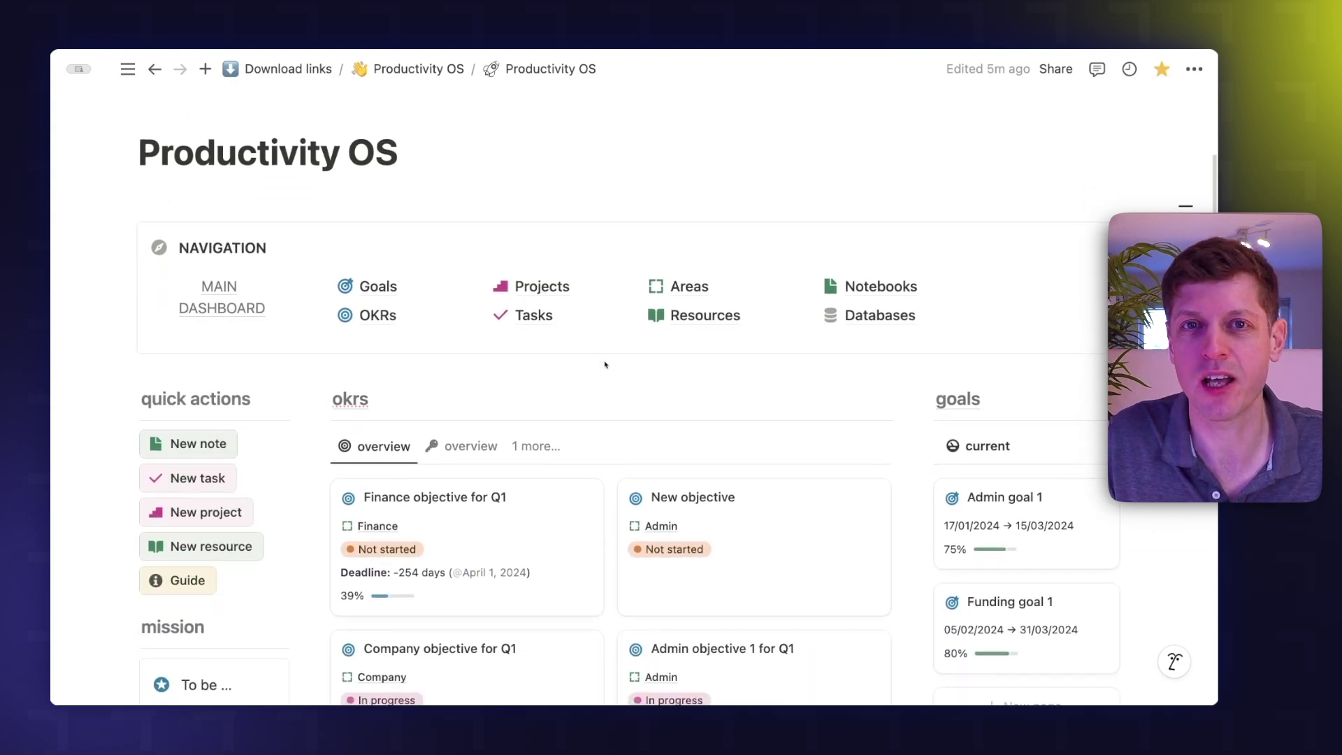
pyautogui.scroll(-2, 605, 364)
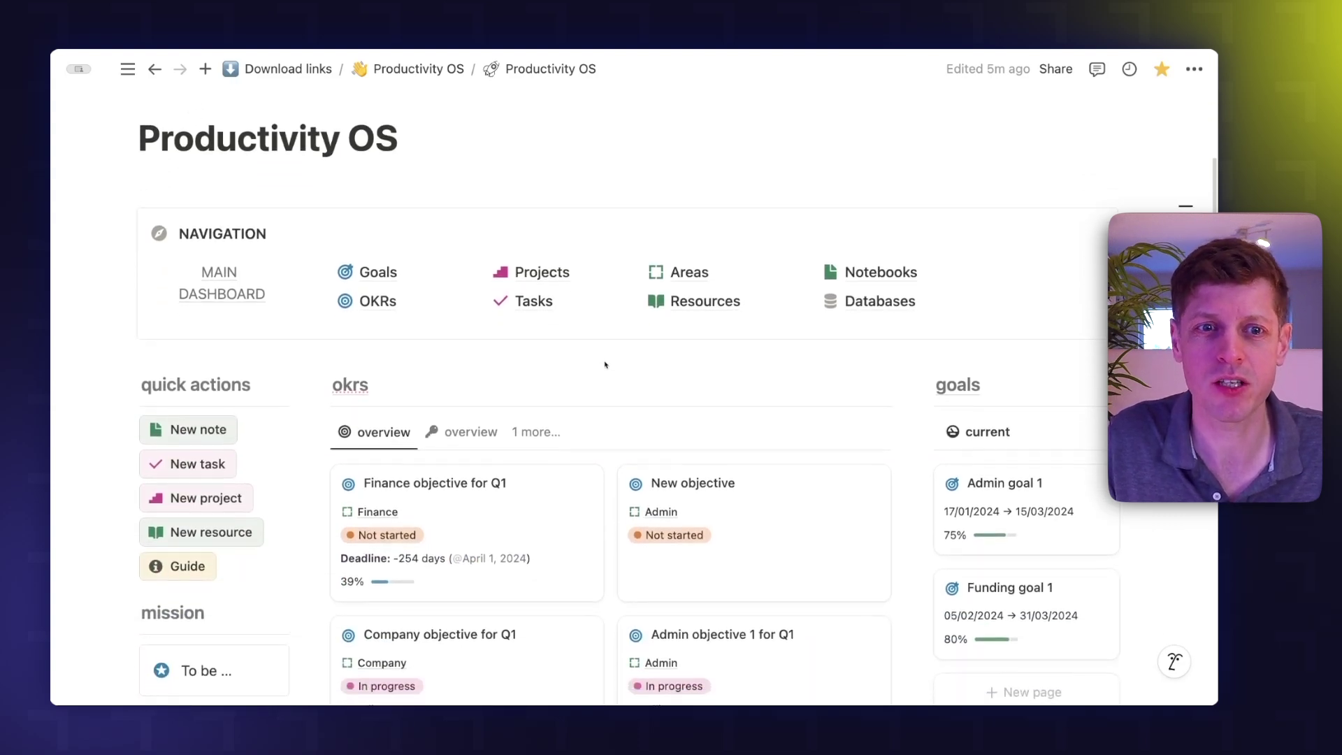
pyautogui.scroll(-6, 606, 365)
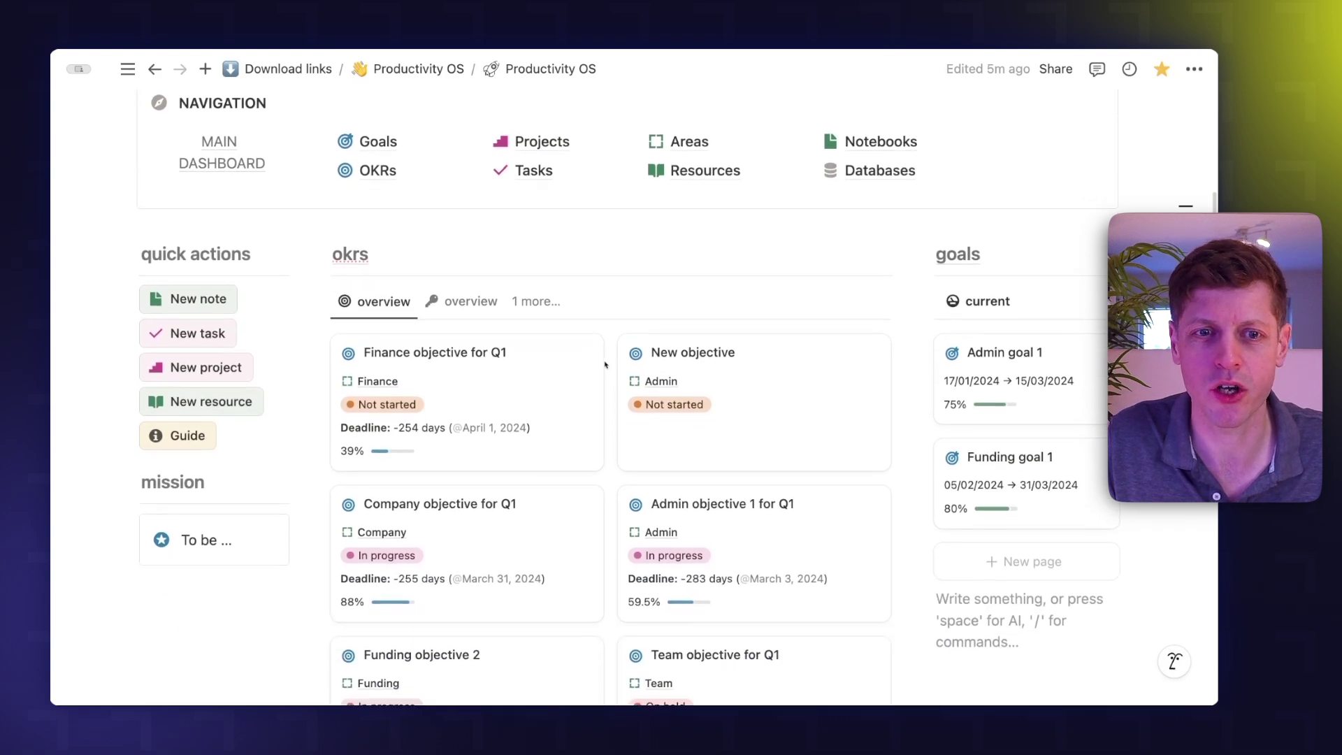
pyautogui.scroll(-10, 605, 364)
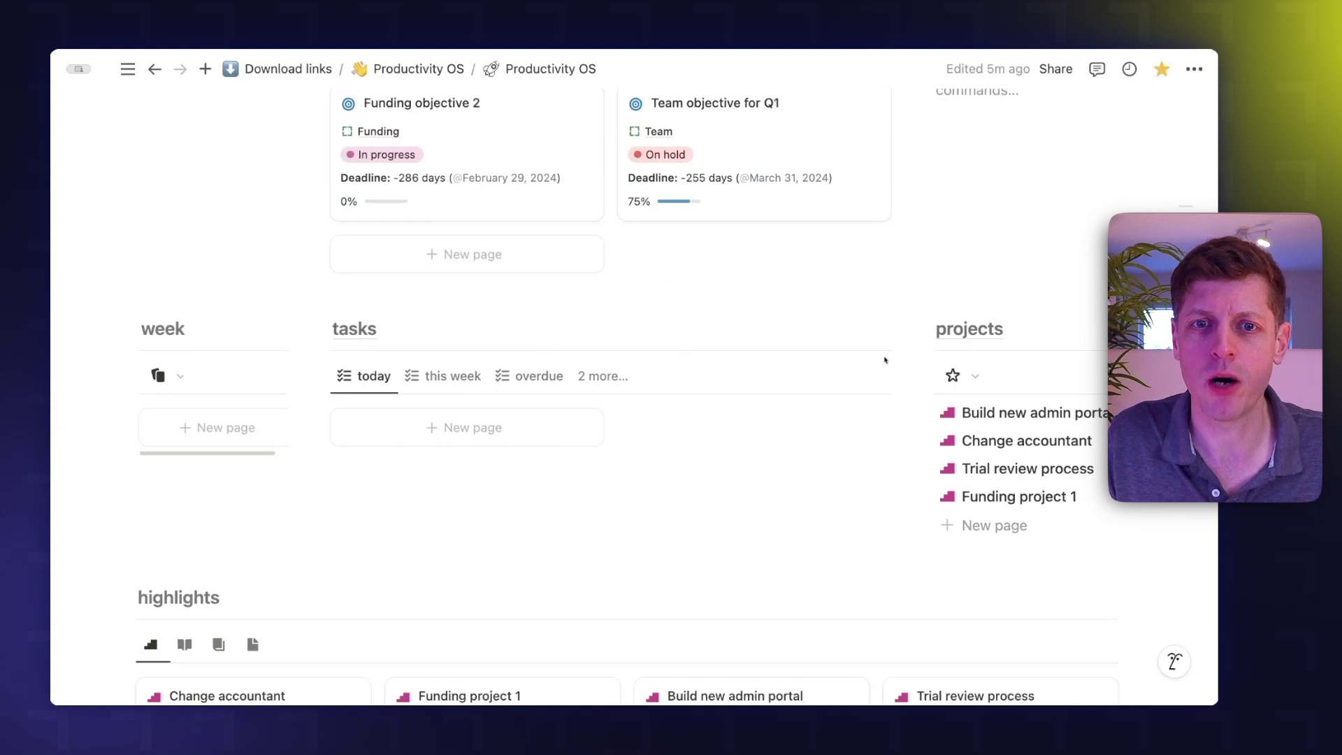
pyautogui.scroll(-8, 624, 352)
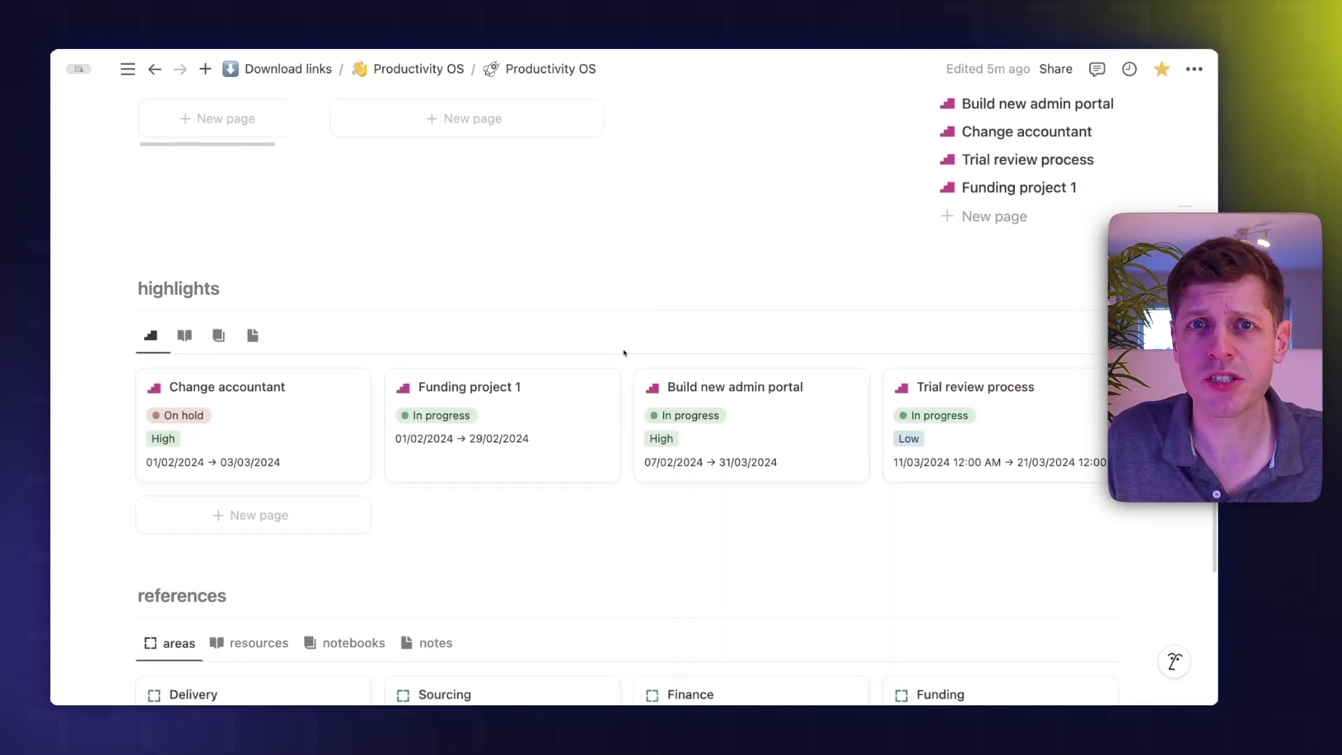
pyautogui.scroll(-9, 624, 352)
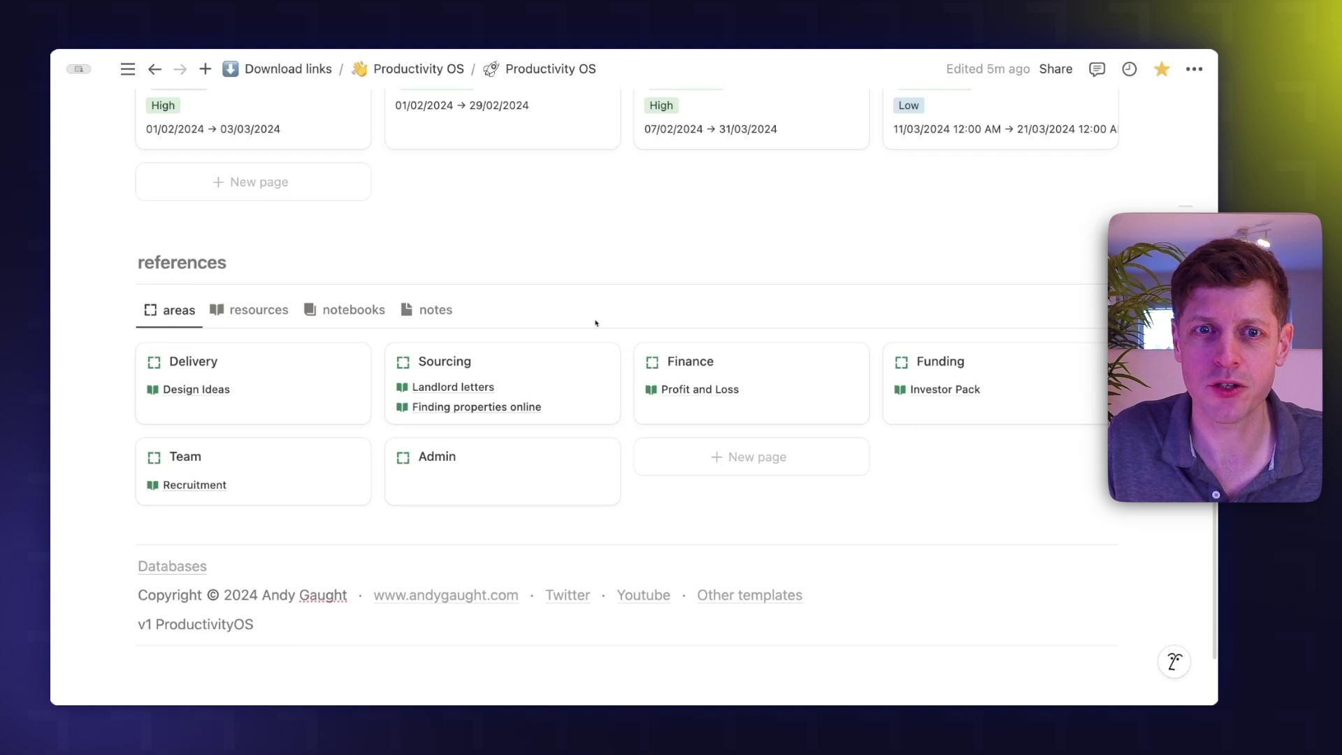
pyautogui.scroll(20, 581, 323)
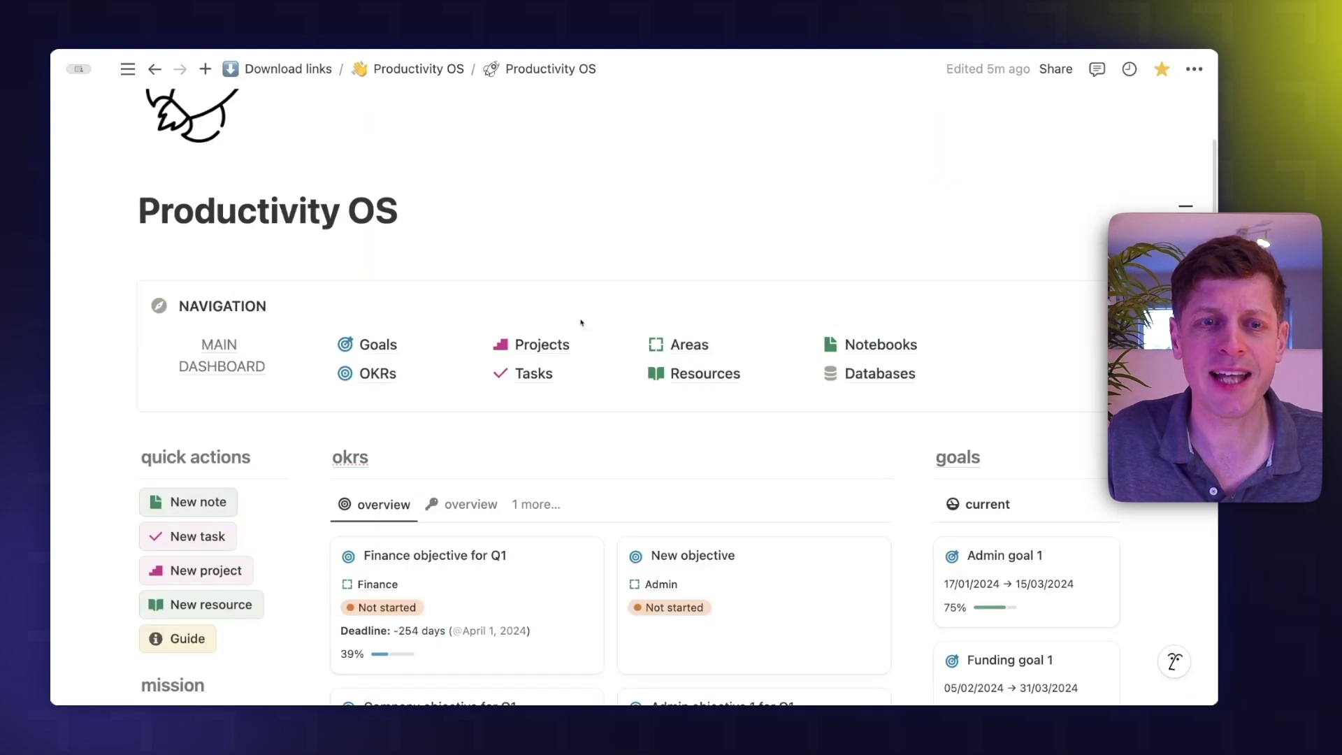
pyautogui.scroll(5, 581, 323)
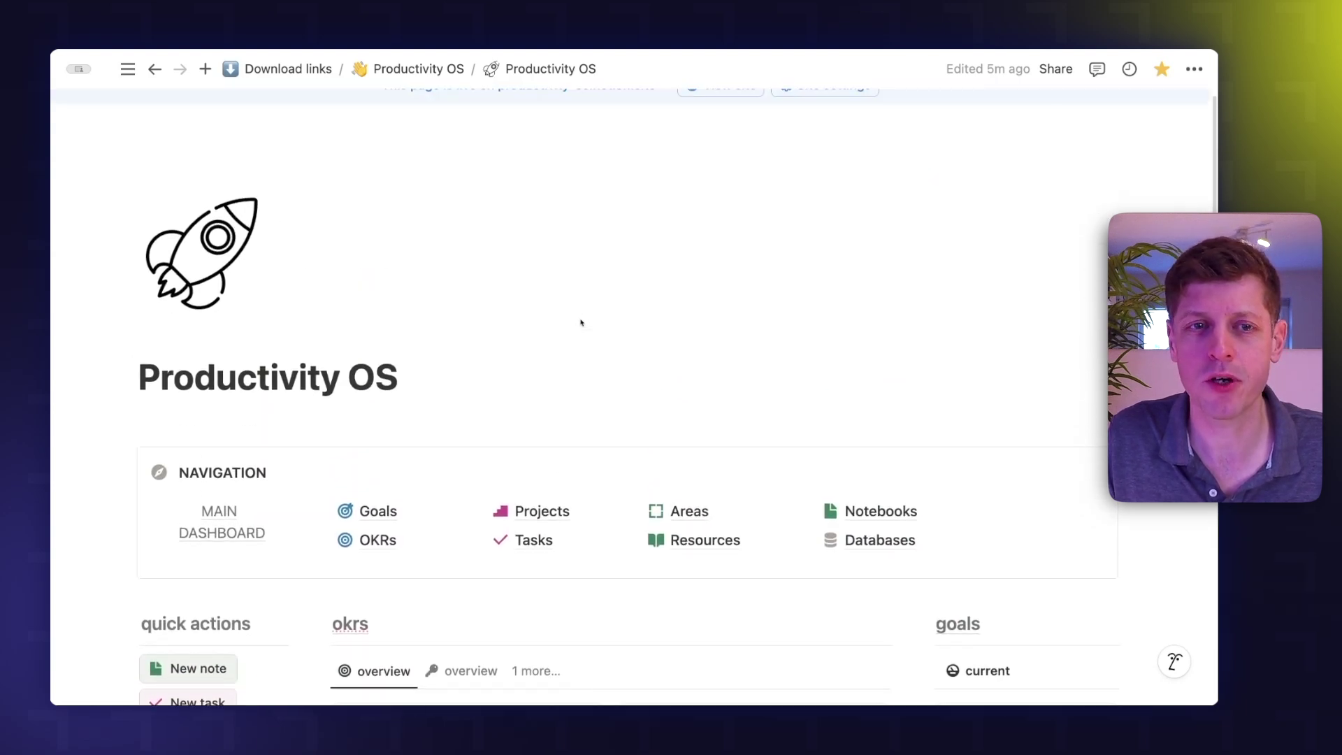
pyautogui.scroll(-1, 581, 323)
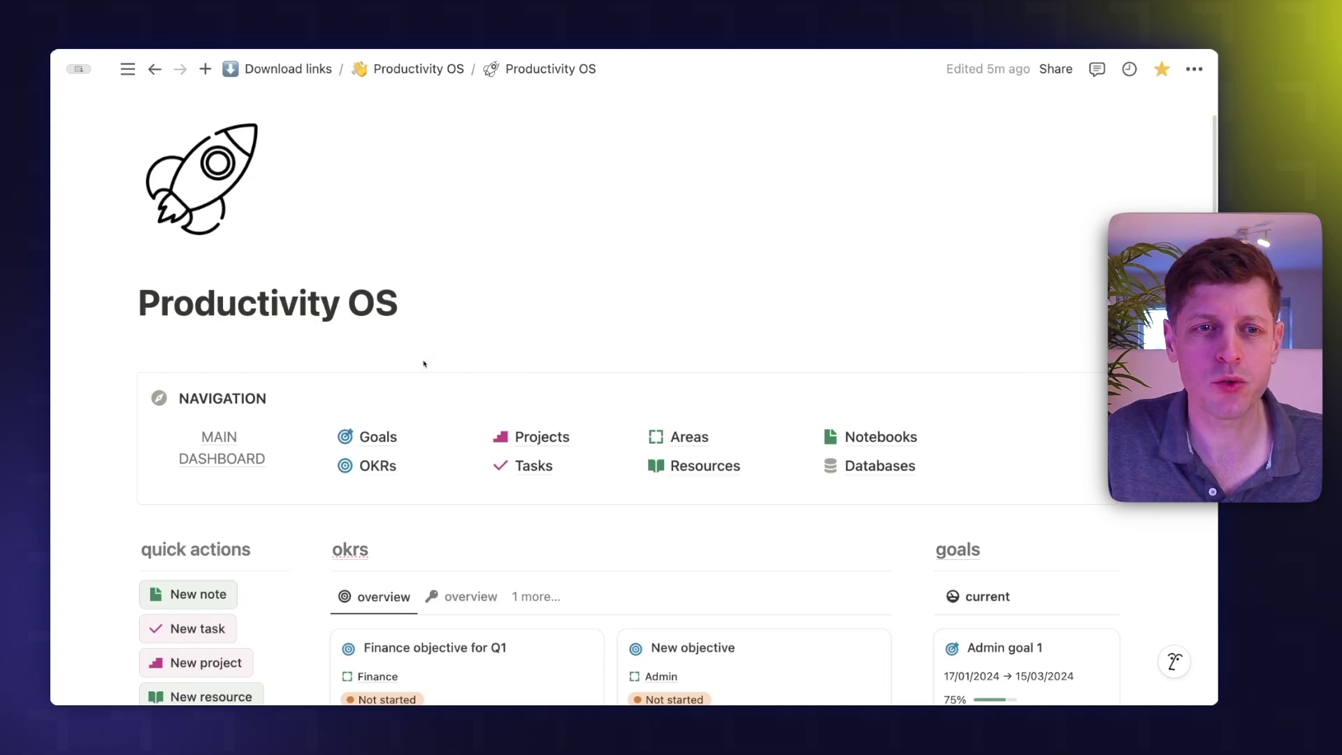
pyautogui.scroll(-5, 553, 449)
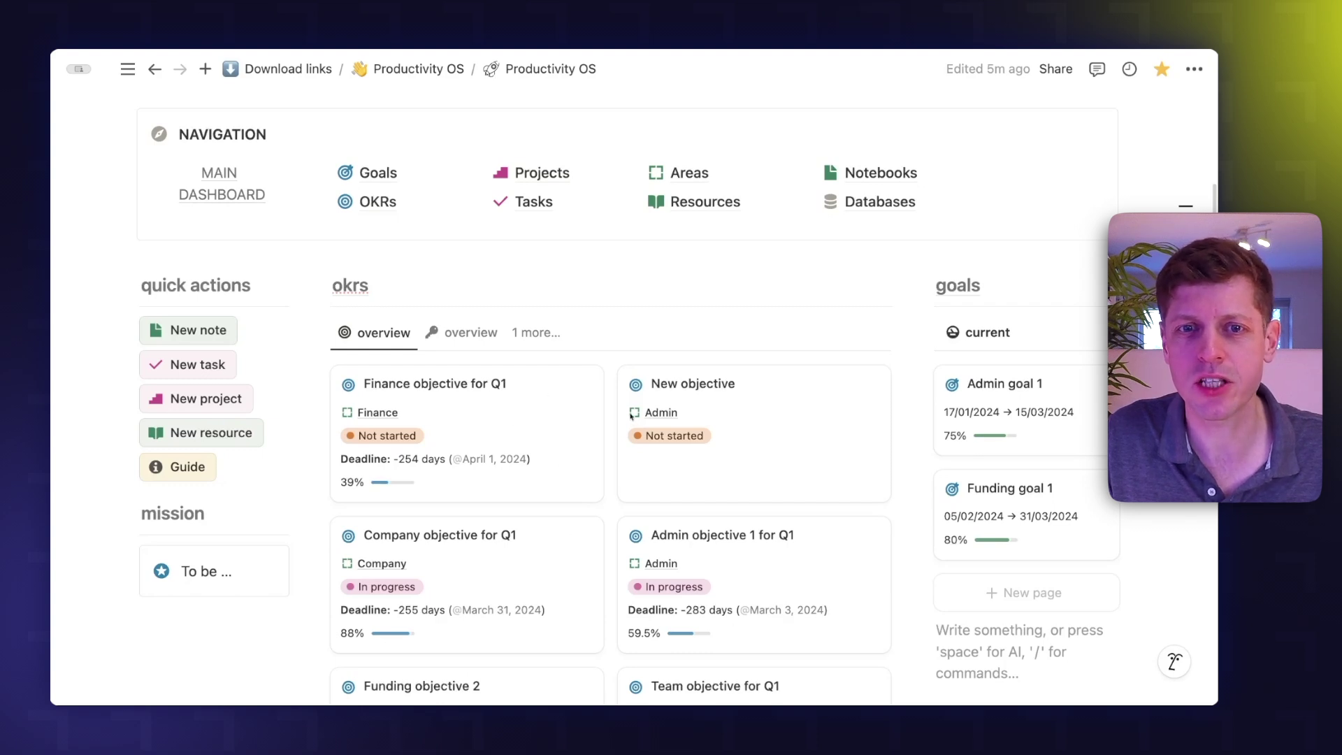
pyautogui.scroll(-12, 630, 416)
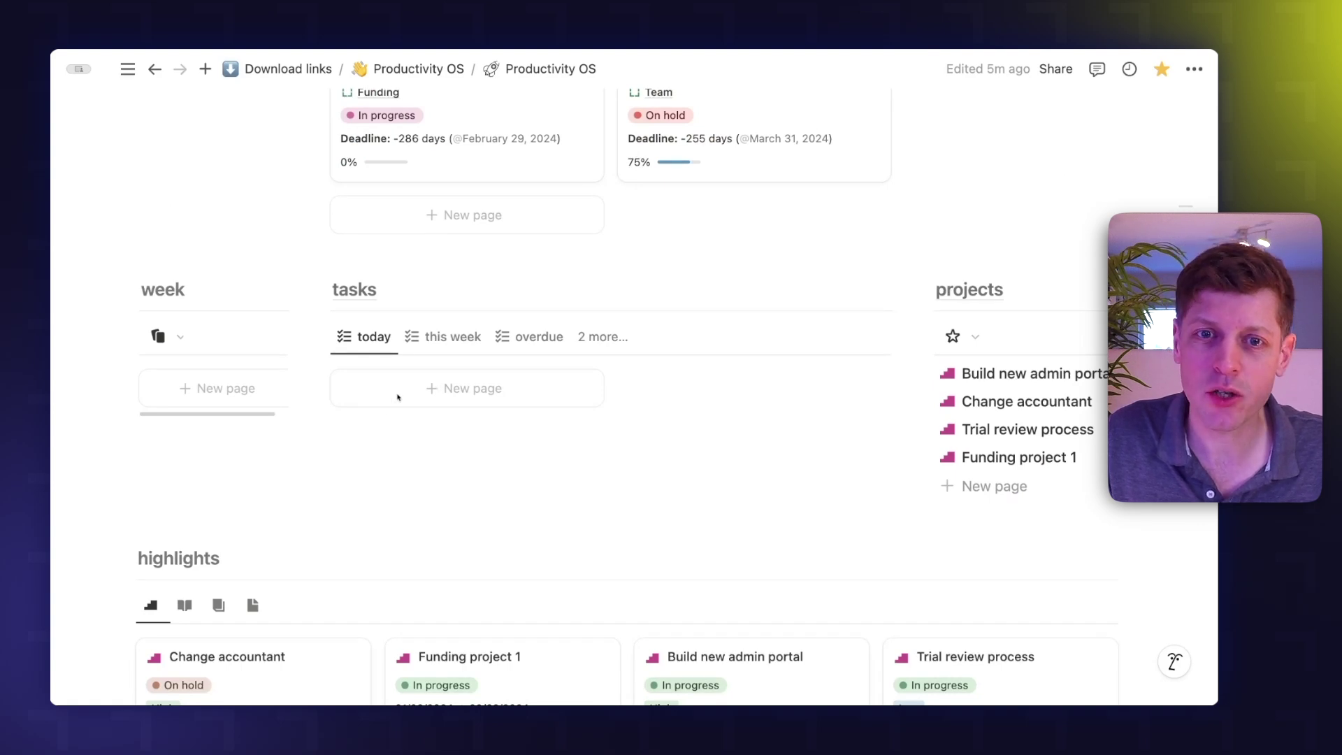
pyautogui.scroll(-5, 815, 366)
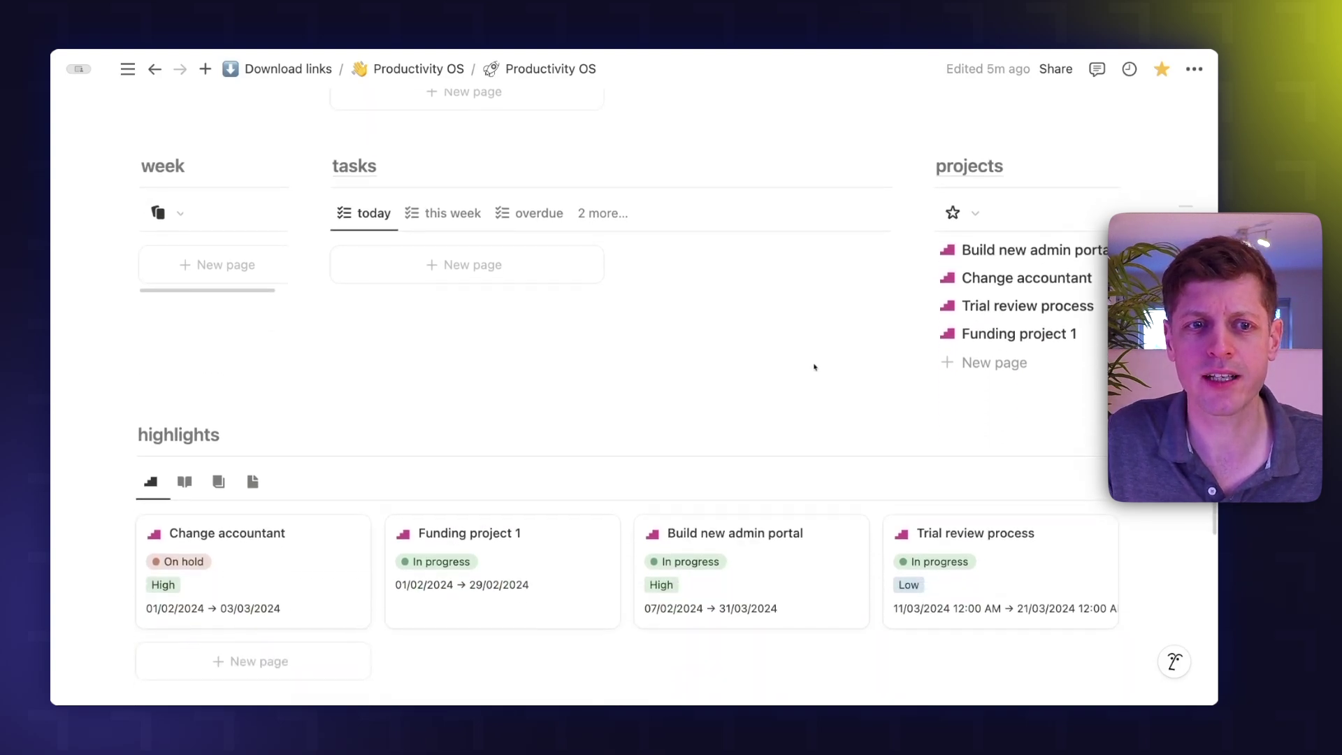
pyautogui.scroll(-4, 764, 412)
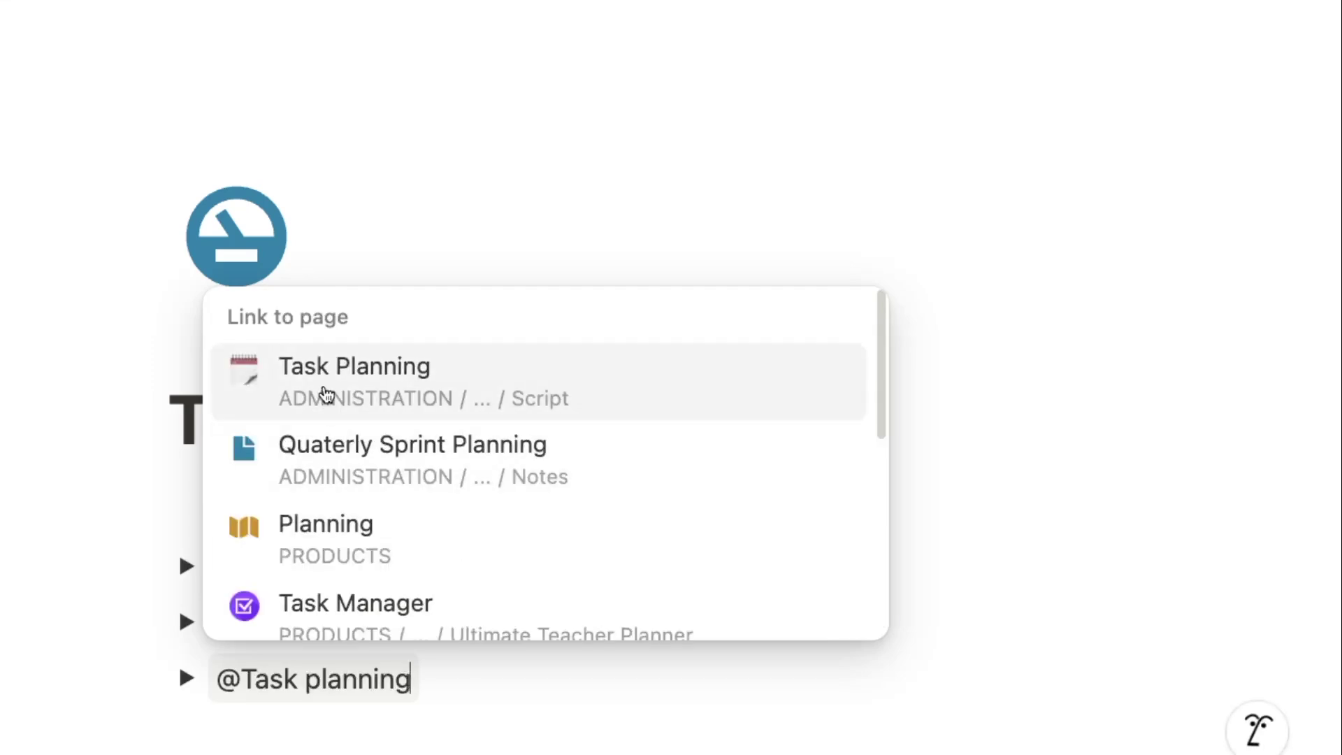
pyautogui.click(324, 393)
pyautogui.press('Return')
pyautogui.write('@This')
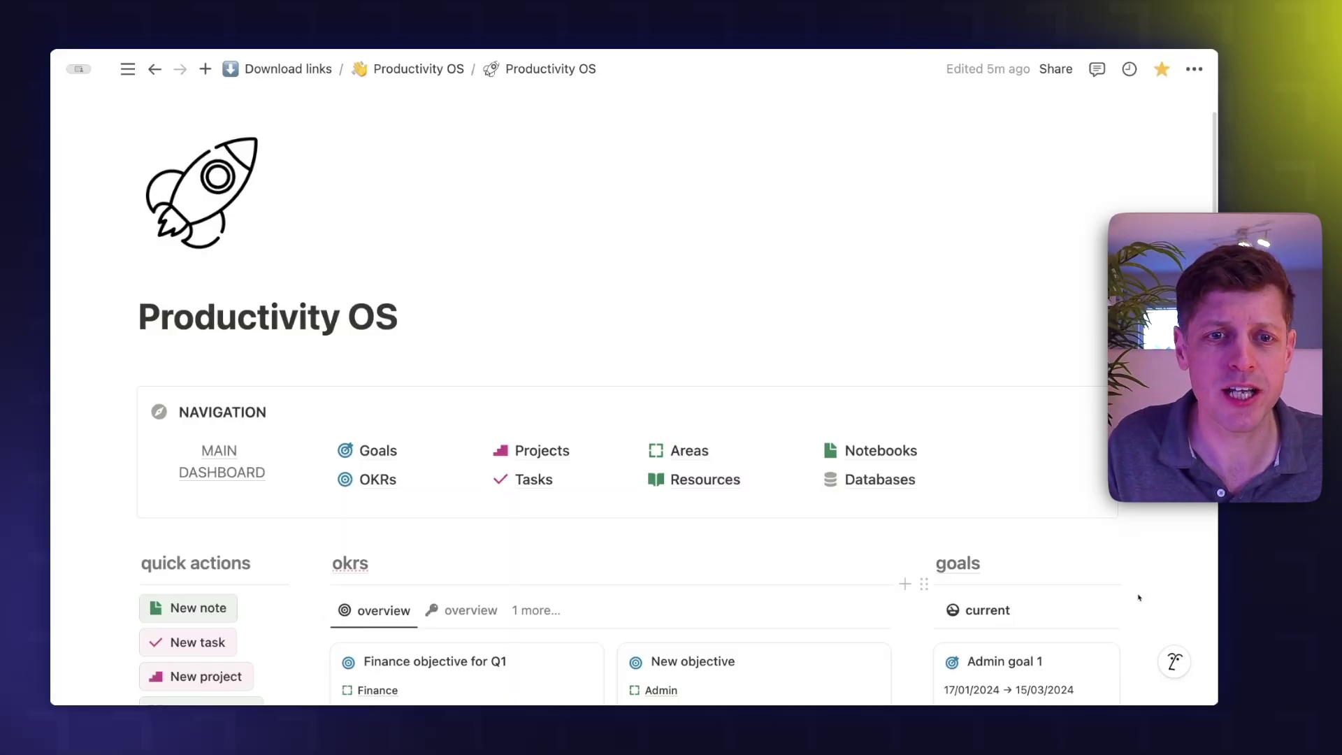
pyautogui.scroll(-5, 1188, 591)
pyautogui.scroll(-13, 1139, 594)
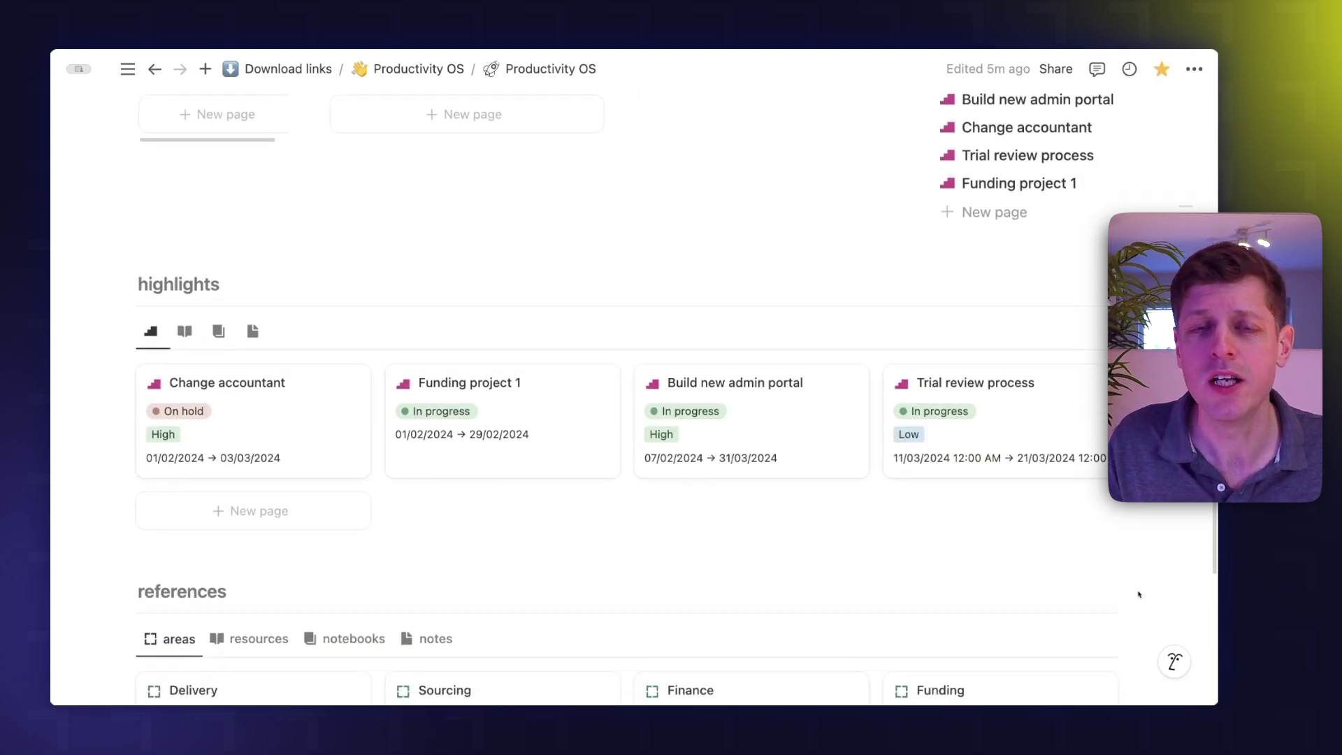
pyautogui.scroll(20, 1139, 594)
pyautogui.scroll(4, 1139, 595)
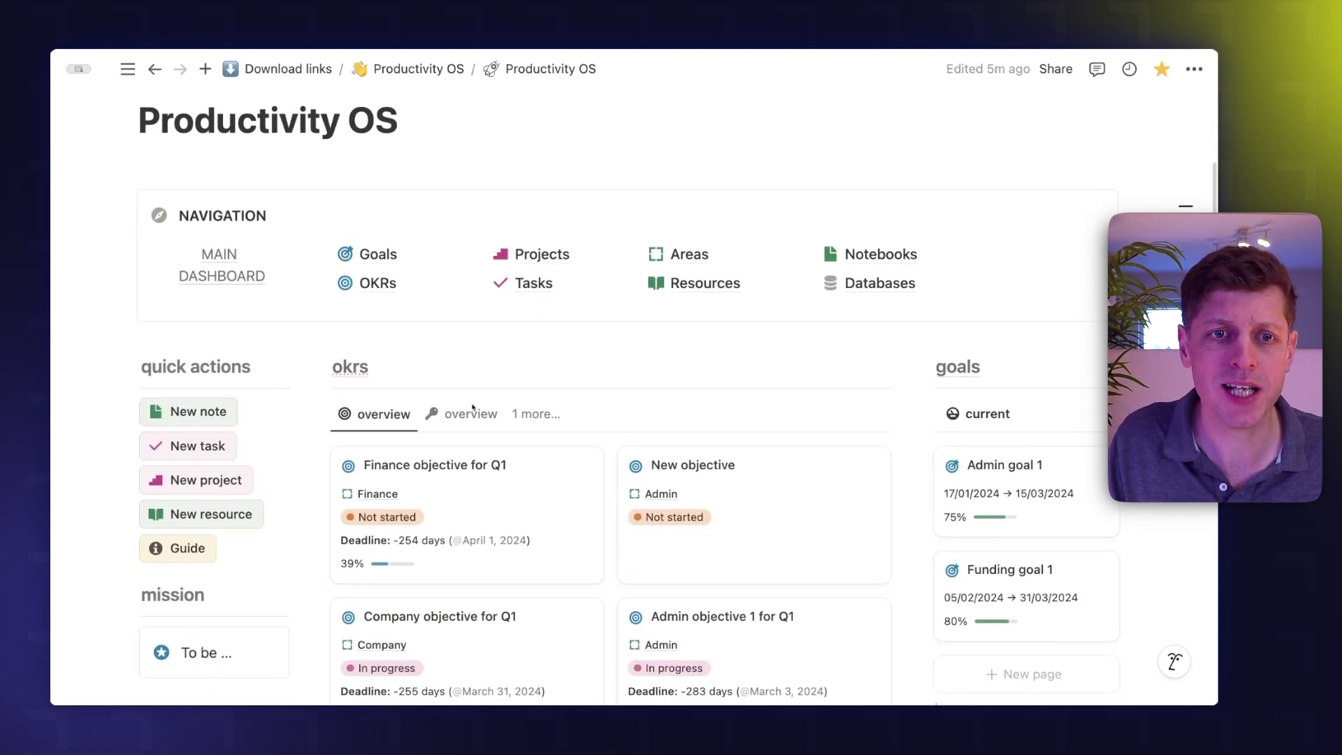
pyautogui.click(472, 411)
pyautogui.click(473, 415)
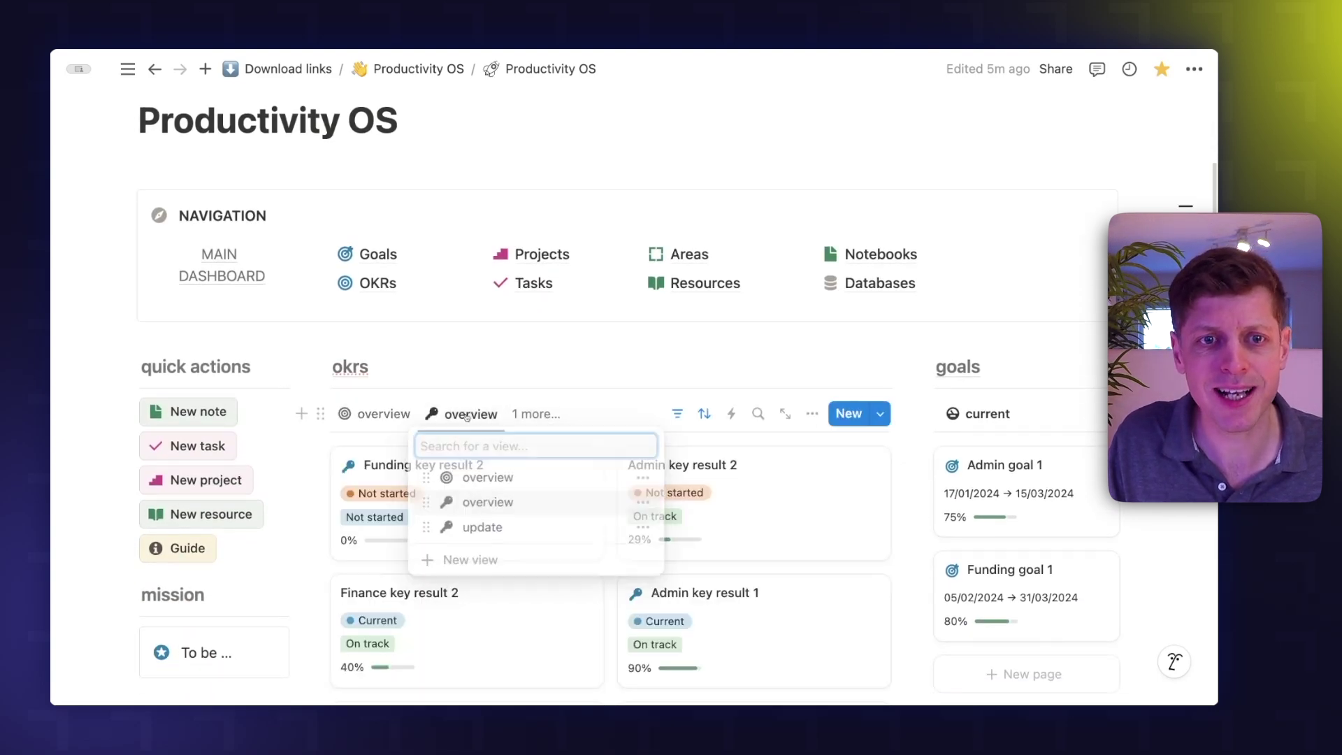
pyautogui.click(483, 477)
pyautogui.scroll(-6, 558, 390)
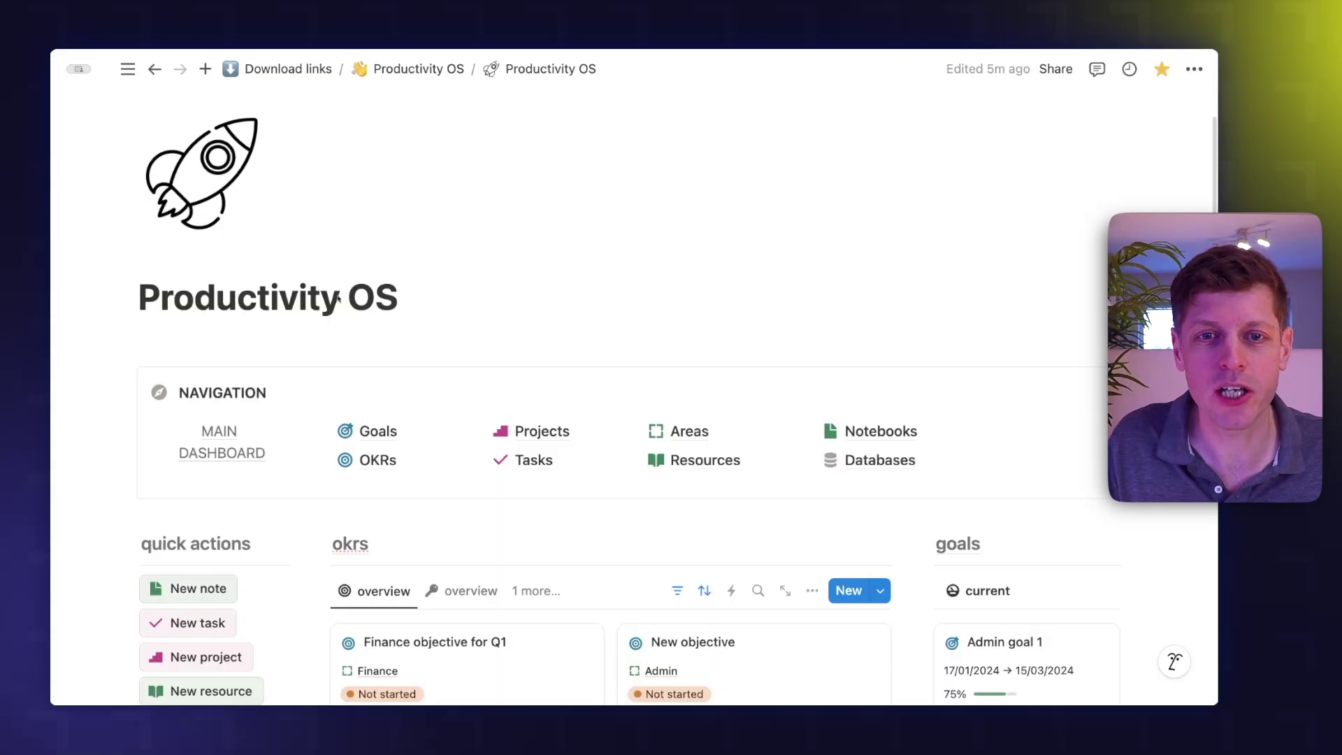
# Scroll the dashboard past OKRs and tasks to the project highlights cards and the references section
pyautogui.scroll(-5, 337, 299)
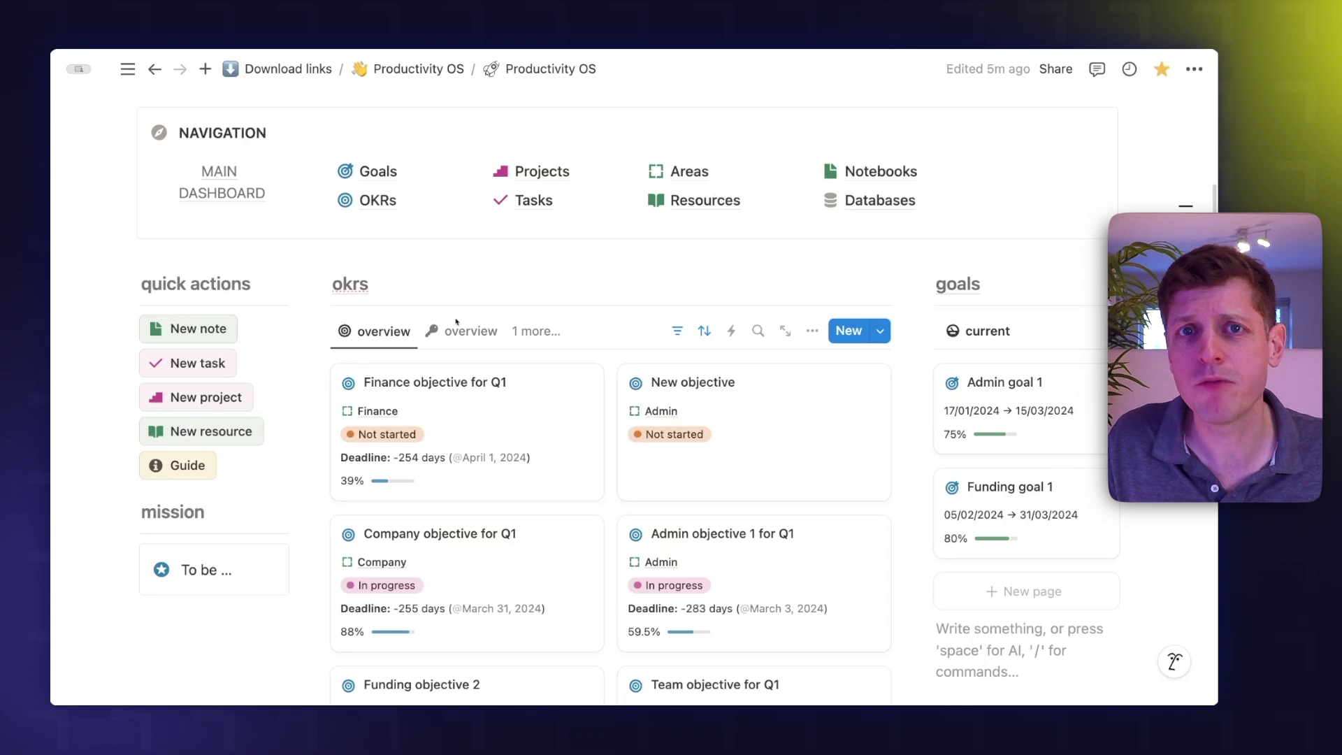
pyautogui.scroll(-6, 456, 322)
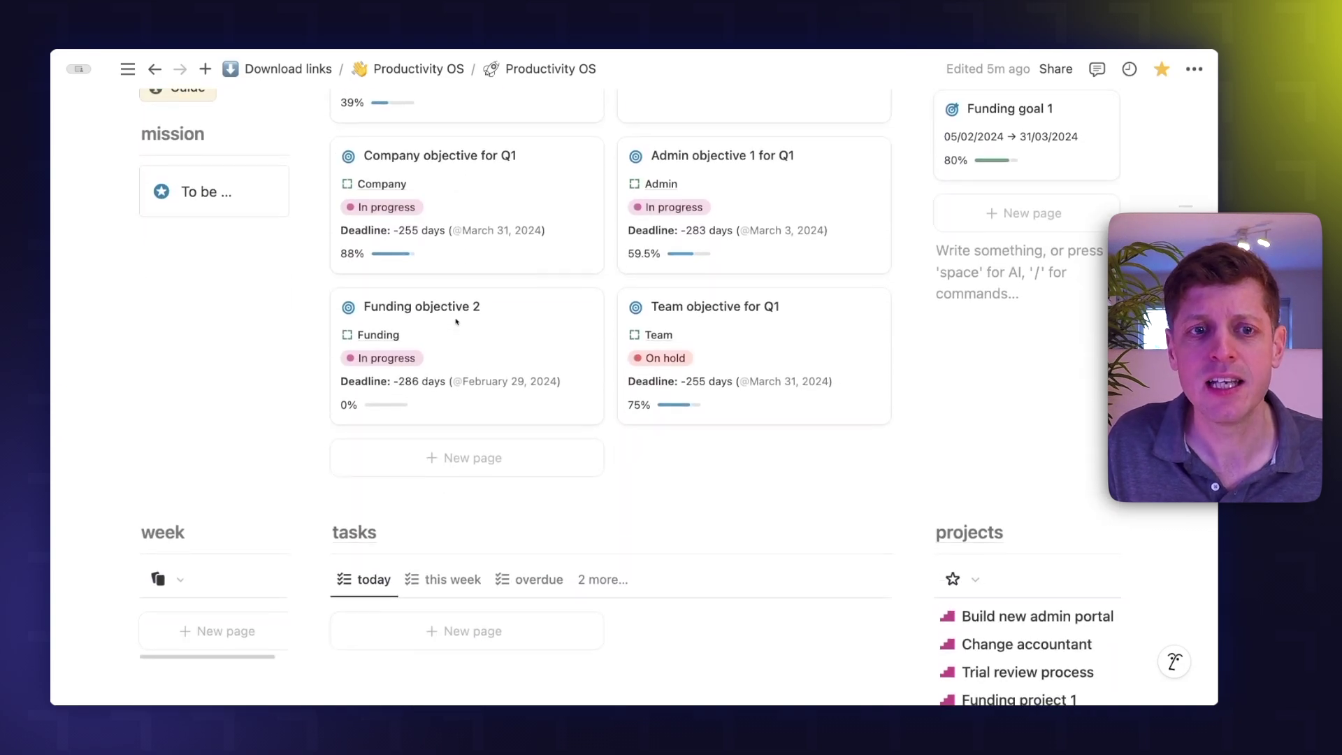
pyautogui.scroll(-8, 456, 321)
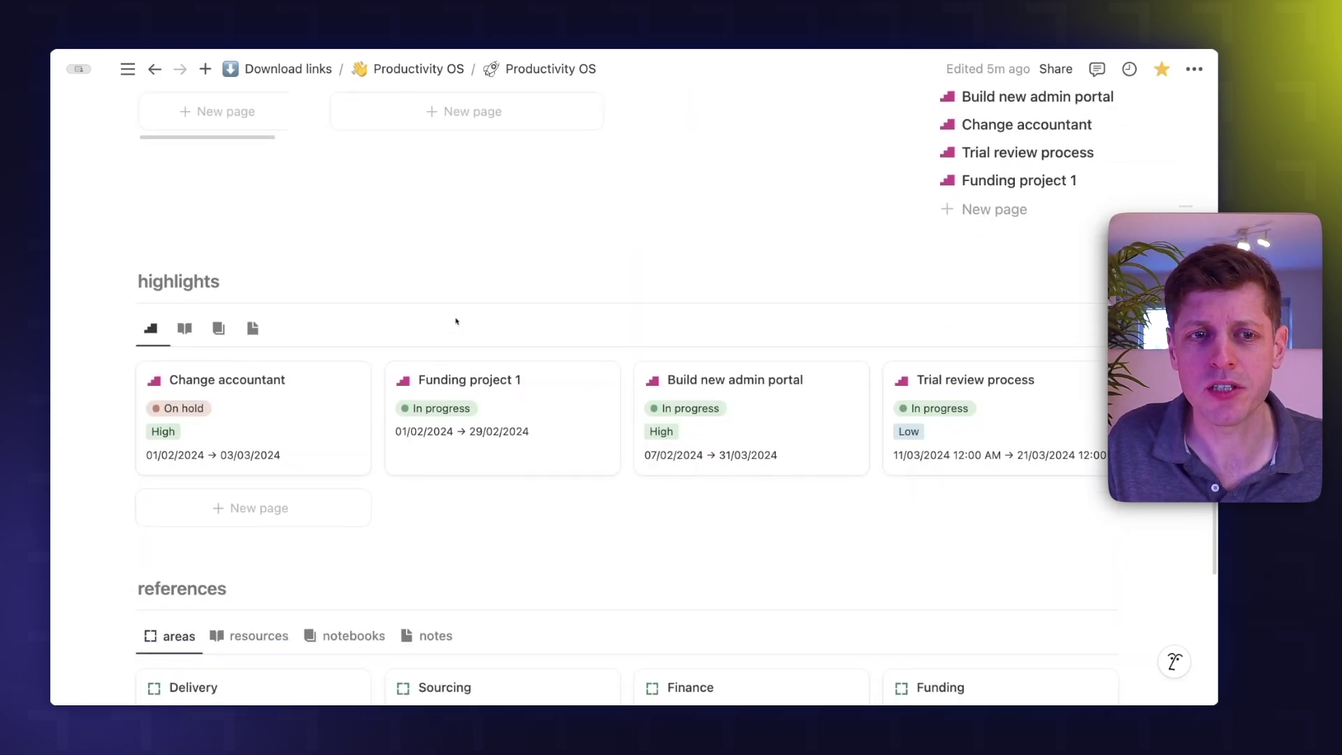
pyautogui.scroll(-1, 456, 322)
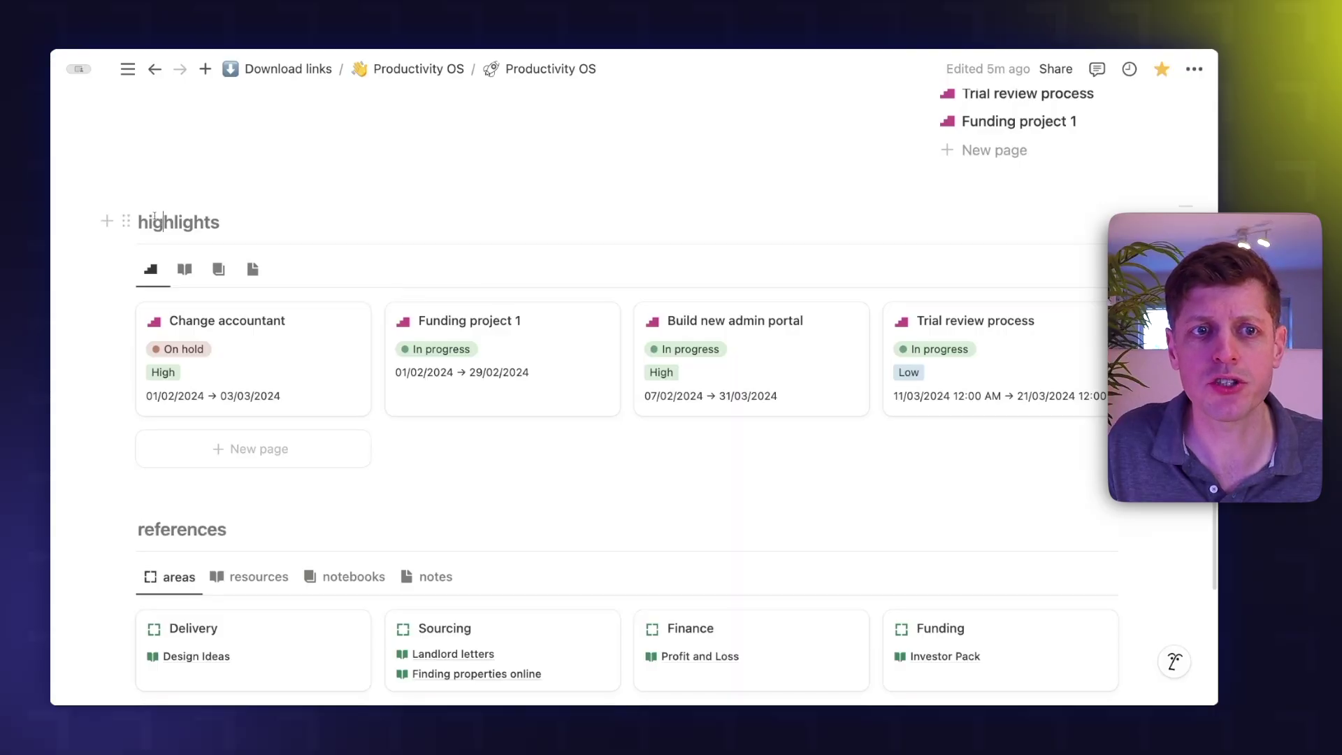
# Select the 'highlights' heading text, then clear the selection
pyautogui.moveTo(234, 221); pyautogui.dragTo(223, 225)
pyautogui.click(221, 233)
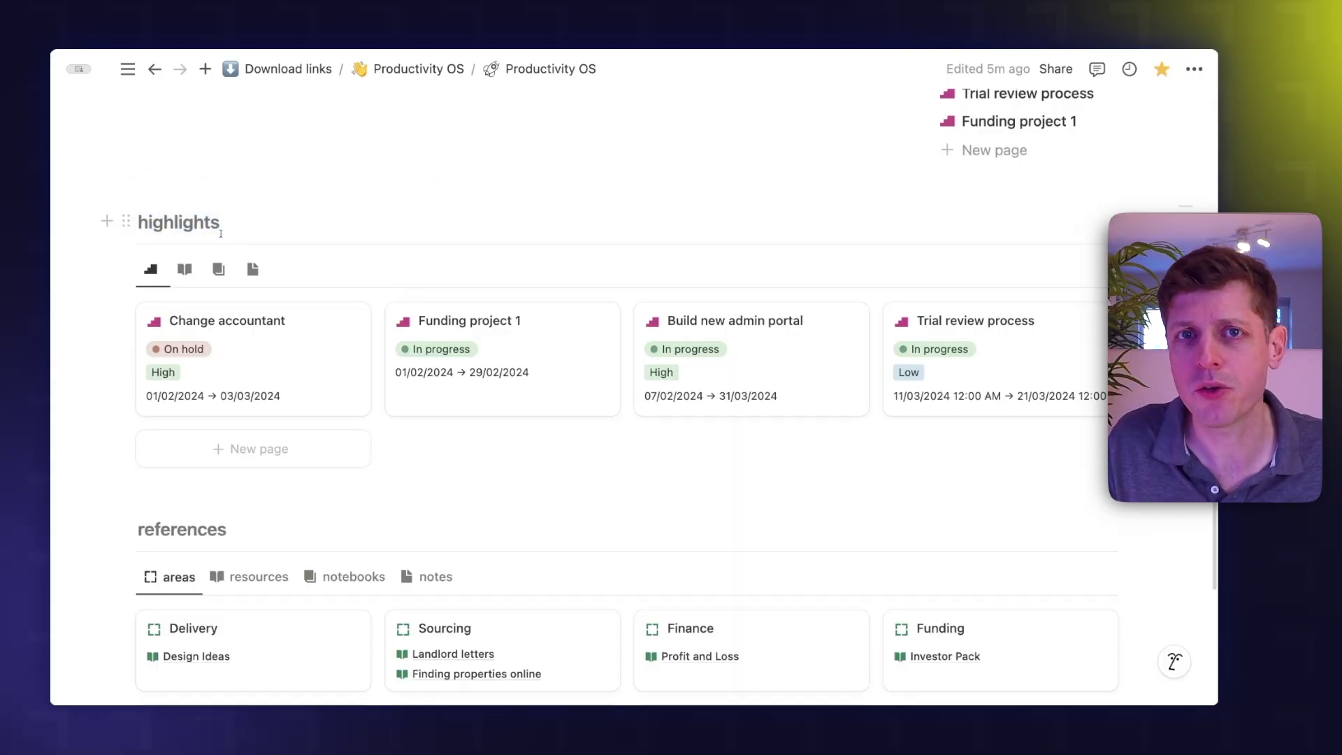